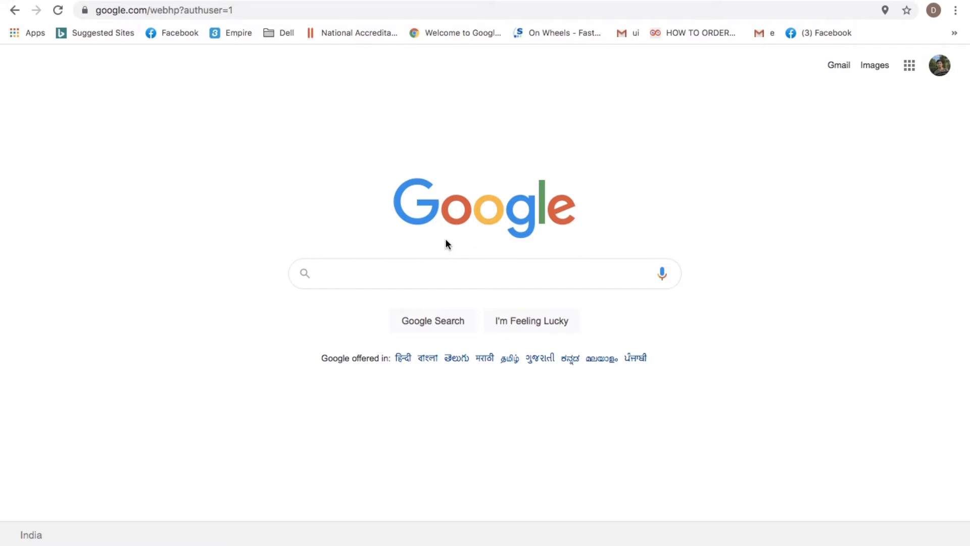
- Open the website qrcode-monkey.com
{"action": "left_click", "coordinate": [275, 14]}
{"action": "type", "text": "qrcode"}
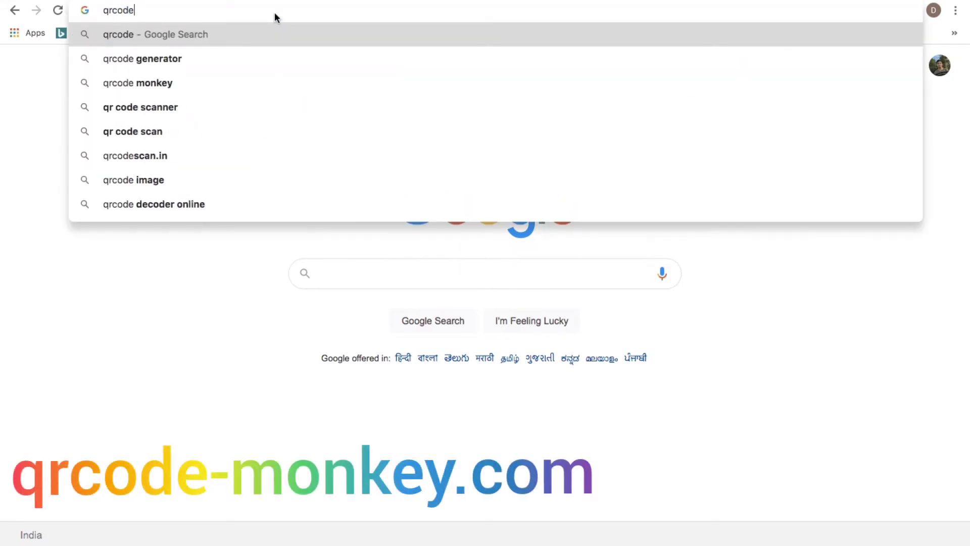
{"action": "type", "text": "-monkey"}
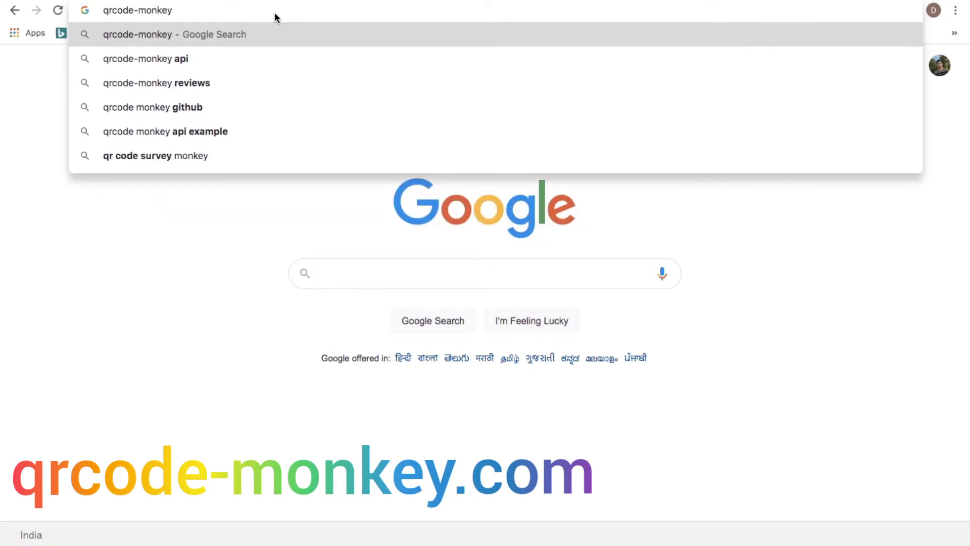
{"action": "type", "text": ".com"}
{"action": "key", "text": "Return"}
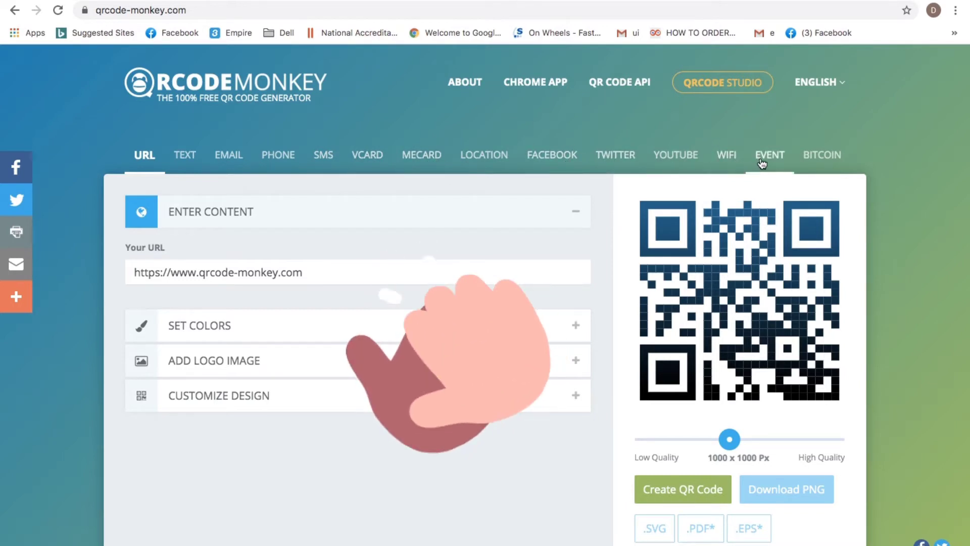
- Choose the Text QR code type and enter "Hi , Thank you." as its content
{"action": "left_click", "coordinate": [675, 157]}
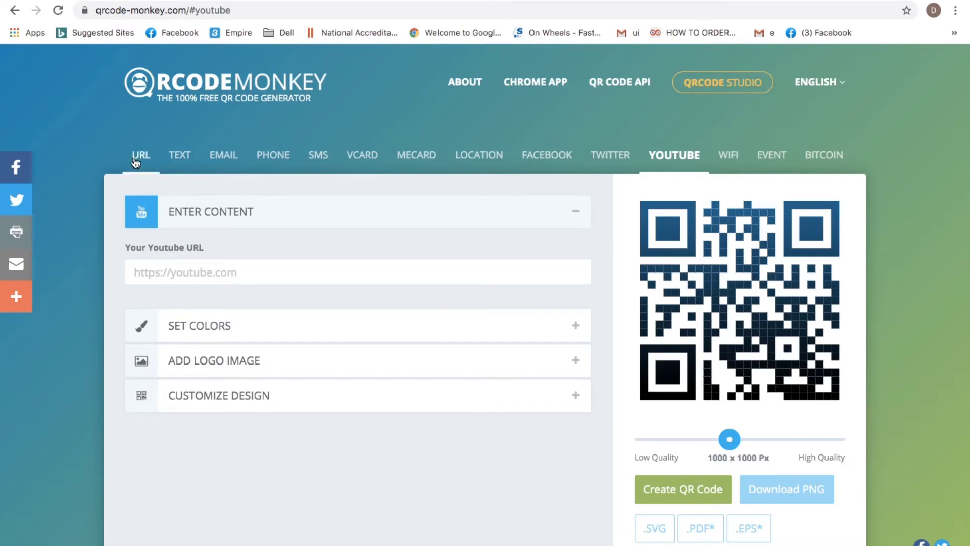
{"action": "left_click", "coordinate": [175, 157]}
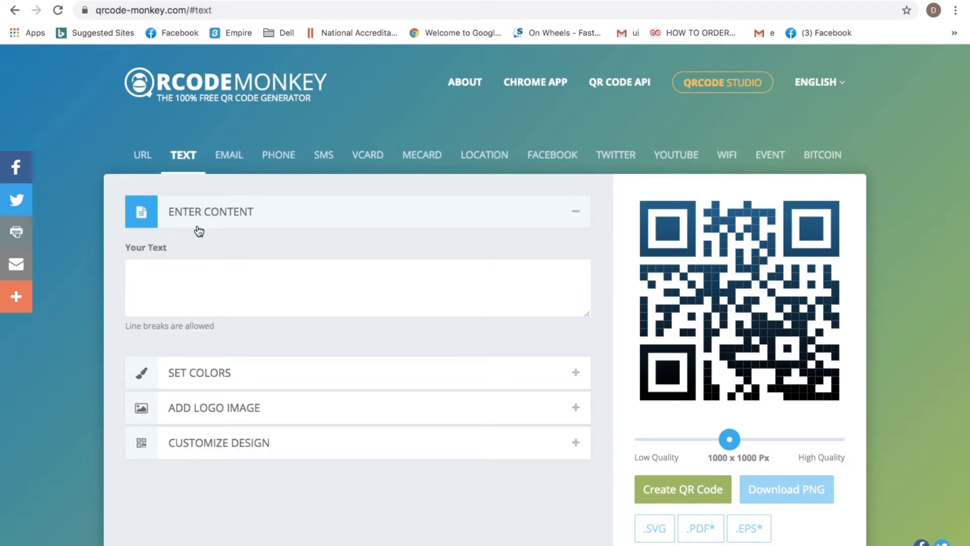
{"action": "left_click", "coordinate": [190, 274]}
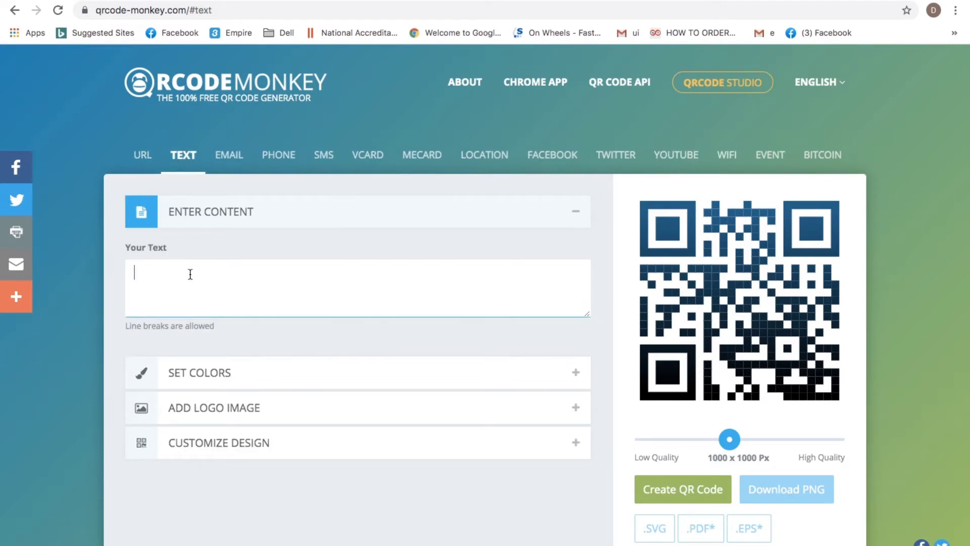
{"action": "type", "text": "Hi , Thank you."}
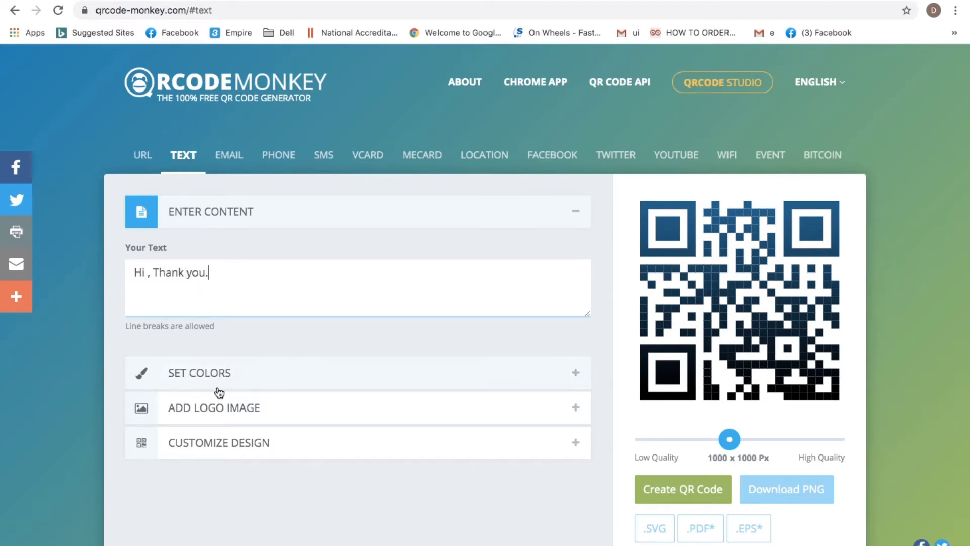
- Switch the foreground to a colour gradient with purple #B60AD8 as the second colour and generate the QR code
{"action": "left_click", "coordinate": [228, 384]}
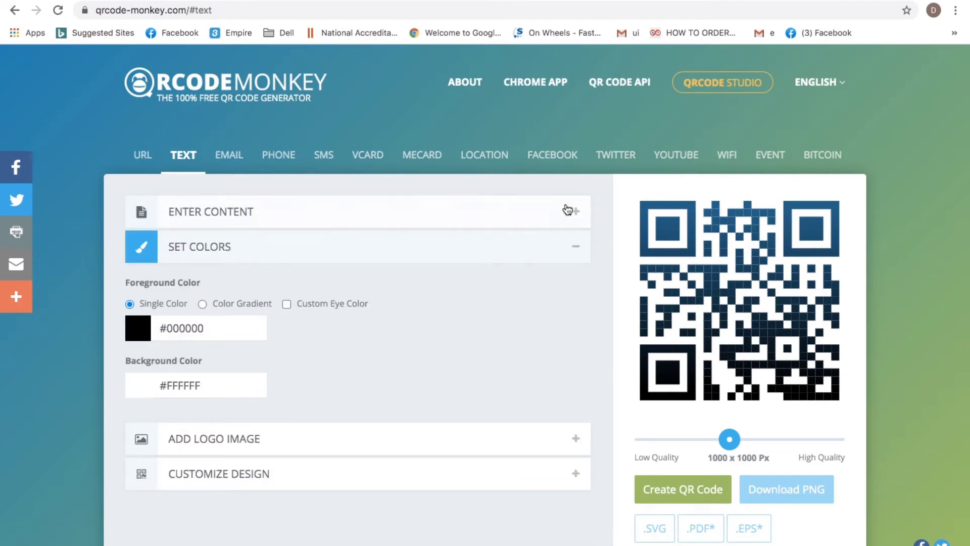
{"action": "left_click", "coordinate": [225, 305]}
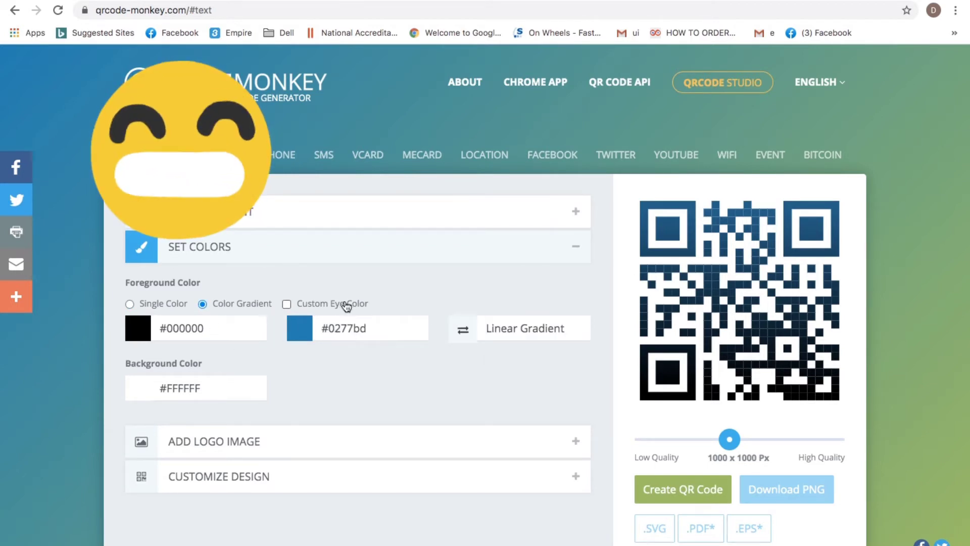
{"action": "left_click", "coordinate": [307, 330]}
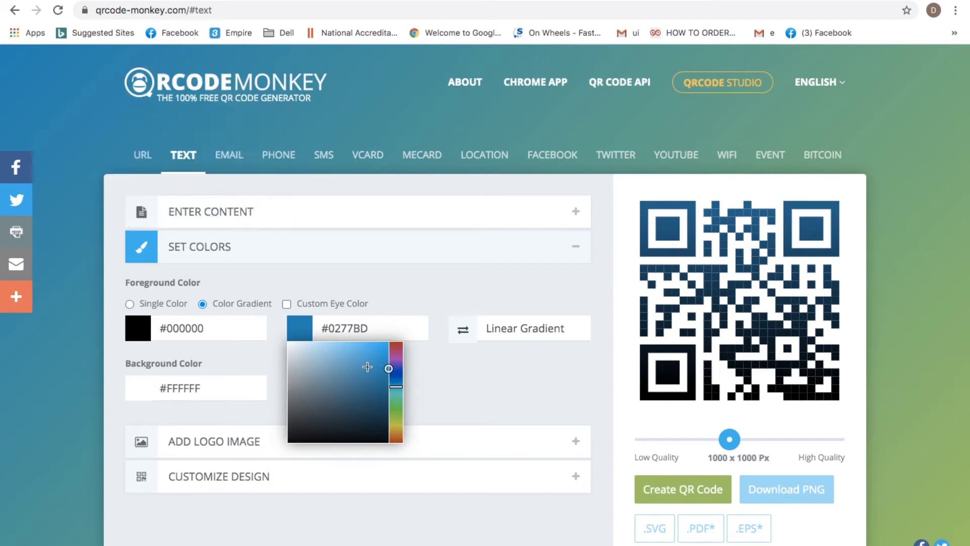
{"action": "mouse_move", "coordinate": [389, 368]}
{"action": "left_mouse_down"}
{"action": "mouse_move", "coordinate": [379, 350]}
{"action": "mouse_move", "coordinate": [385, 358]}
{"action": "left_mouse_up"}
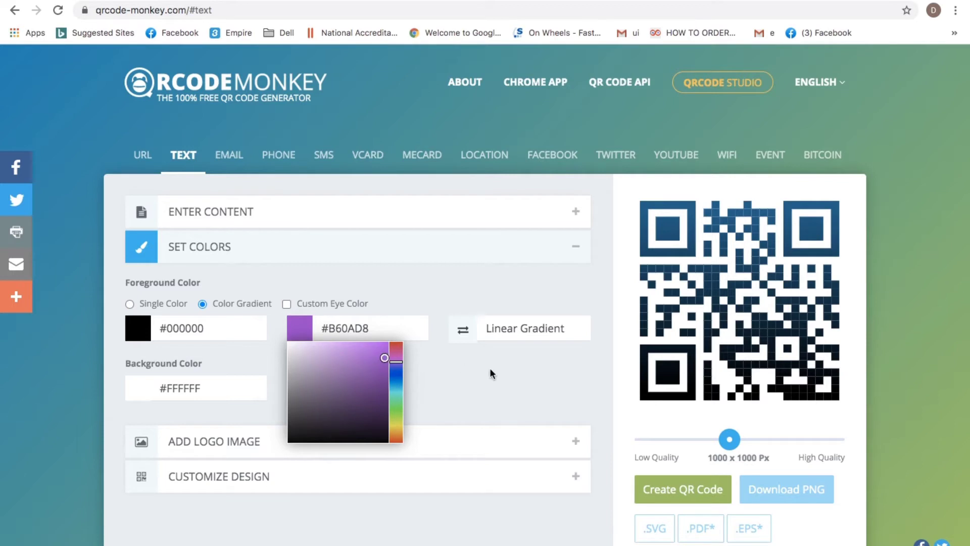
{"action": "left_click", "coordinate": [700, 495]}
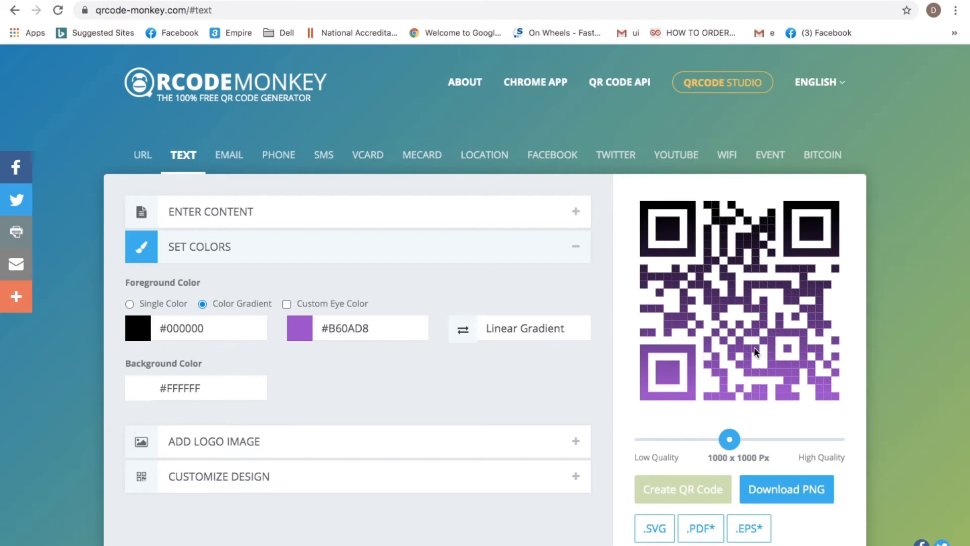
- Try red #EE1515 as the first gradient colour and near-black #1F1920 as the second, regenerating the QR code
{"action": "left_click", "coordinate": [142, 330]}
{"action": "left_click_drag", "start_coordinate": [199, 356], "coordinate": [219, 349]}
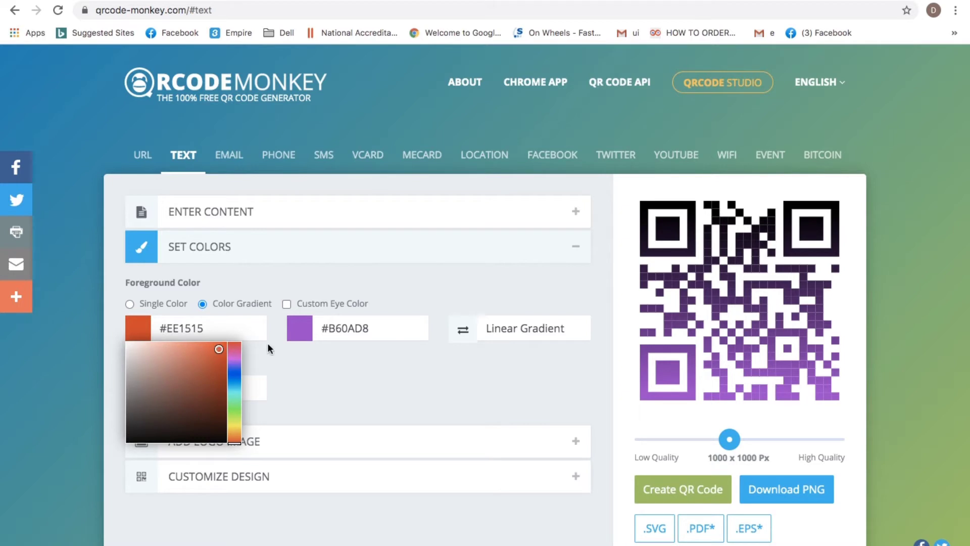
{"action": "left_click", "coordinate": [666, 492]}
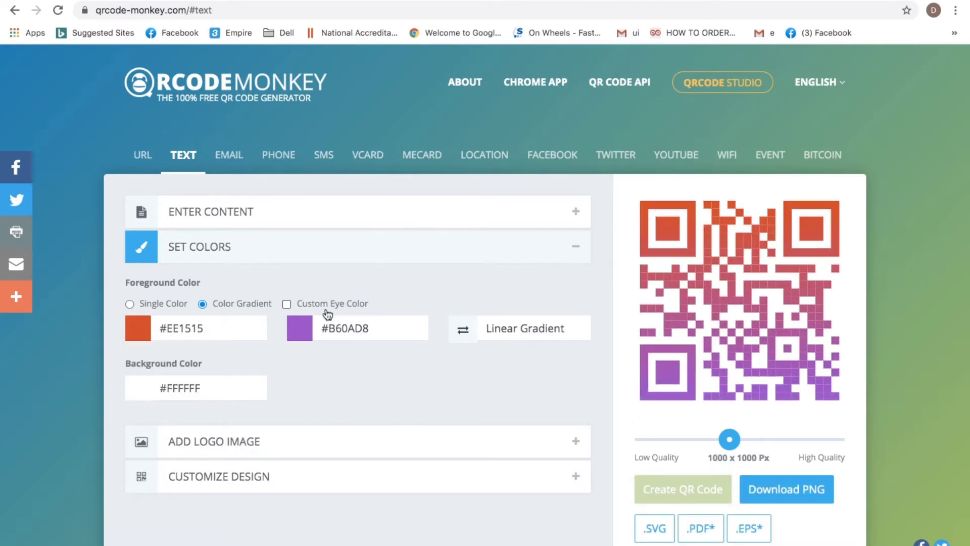
{"action": "left_click", "coordinate": [306, 334]}
{"action": "left_click", "coordinate": [314, 428]}
- Set the foreground gradient to green #0FDA3E and blue #1F47E6 and regenerate the QR code
{"action": "left_click", "coordinate": [151, 326]}
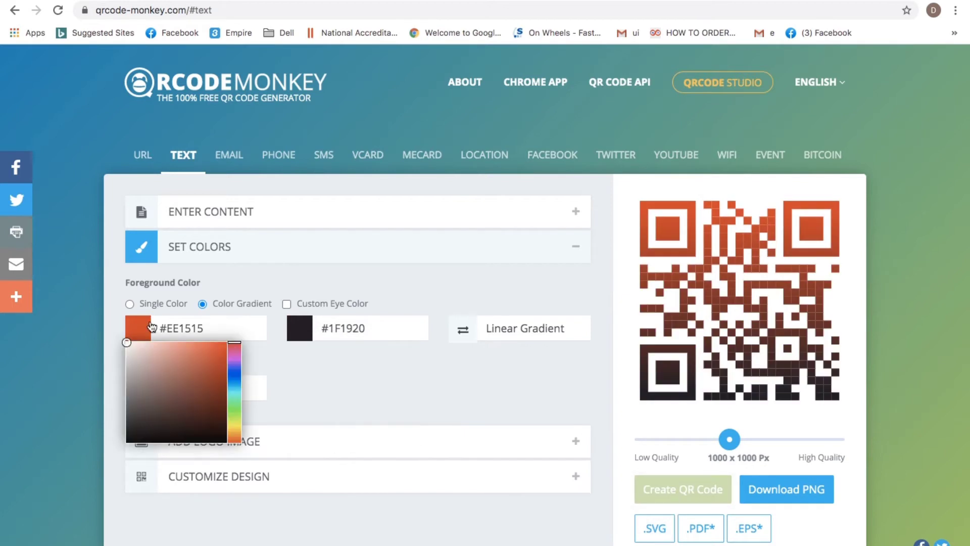
{"action": "left_click_drag", "start_coordinate": [235, 390], "coordinate": [235, 406]}
{"action": "left_click", "coordinate": [219, 356]}
{"action": "left_click", "coordinate": [308, 336]}
{"action": "left_click", "coordinate": [396, 379]}
{"action": "left_click", "coordinate": [376, 352]}
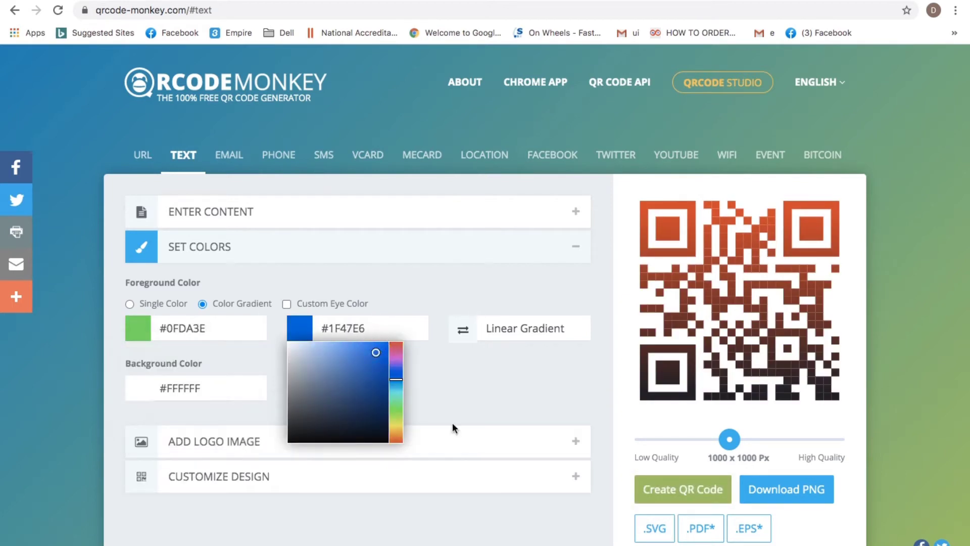
{"action": "left_click", "coordinate": [452, 423]}
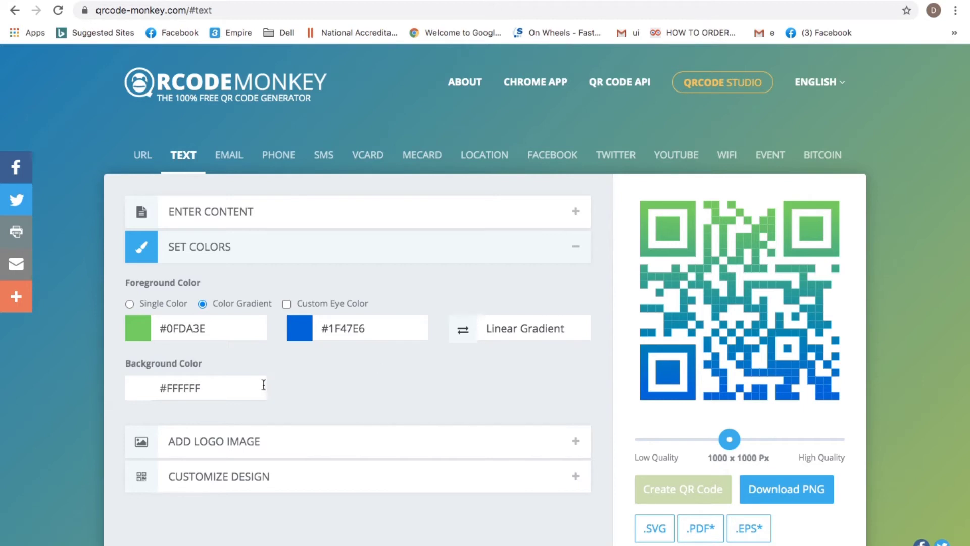
- Try near-black #181212 as the QR code's background colour
{"action": "left_click", "coordinate": [217, 391]}
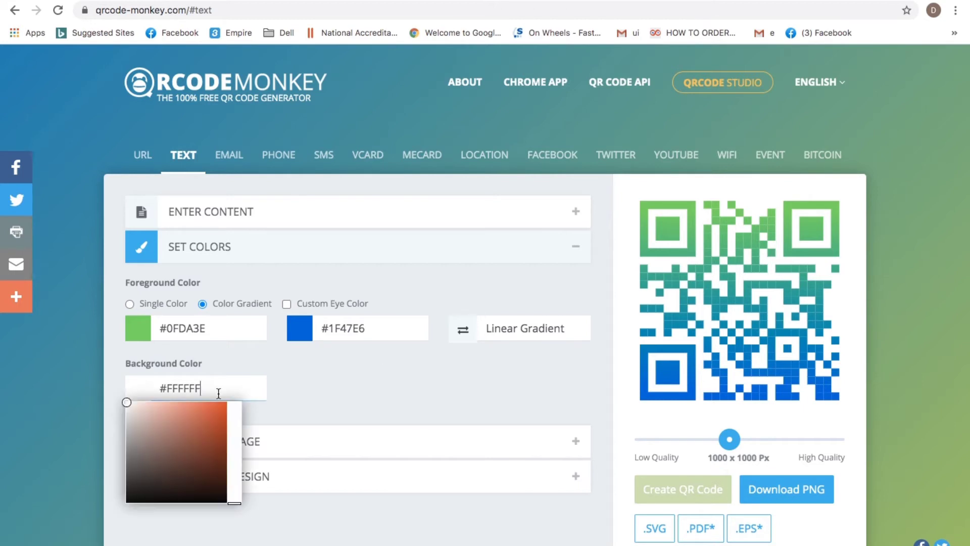
{"action": "left_click", "coordinate": [199, 416]}
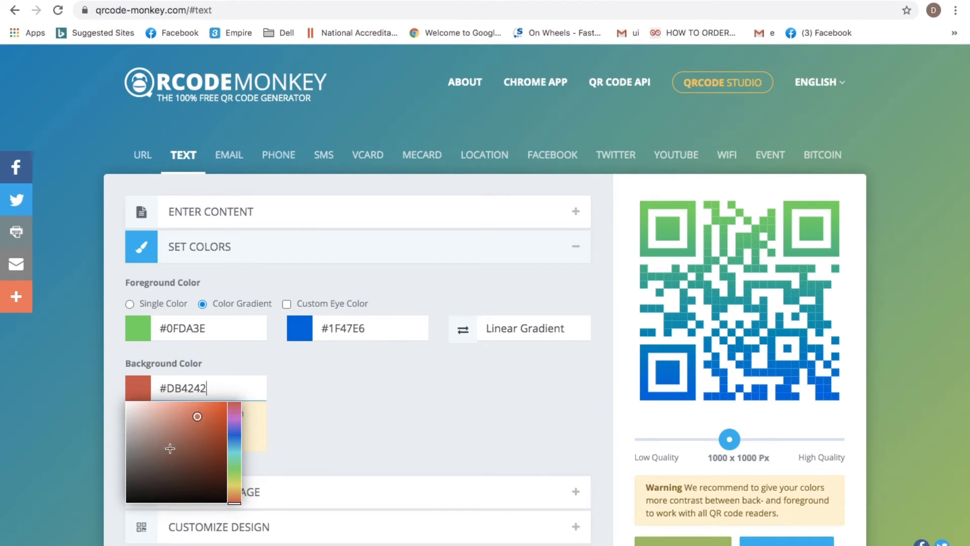
{"action": "left_click_drag", "start_coordinate": [172, 447], "coordinate": [151, 493]}
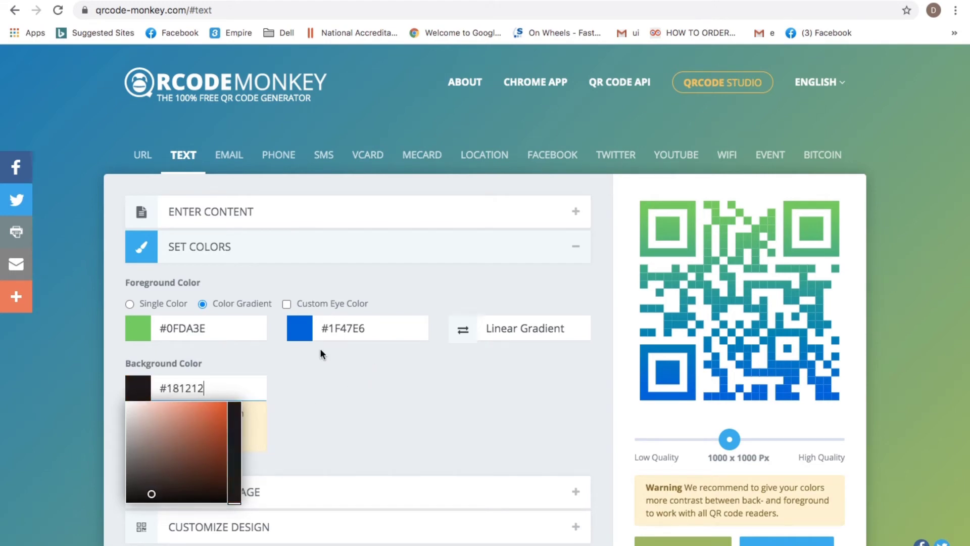
{"action": "left_click", "coordinate": [337, 377]}
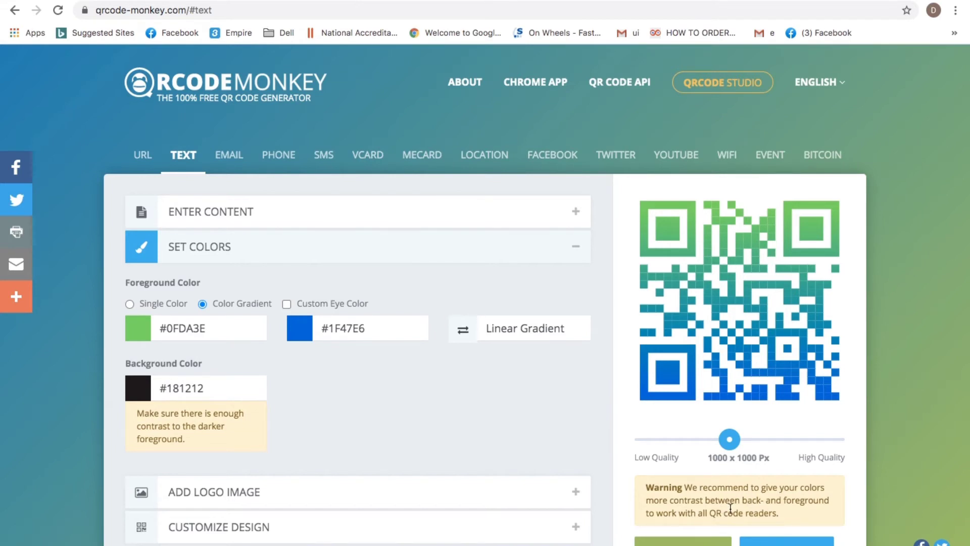
- Set the QR code's background colour to off-white #FDFAFA
{"action": "left_click", "coordinate": [143, 388]}
{"action": "left_click_drag", "start_coordinate": [157, 415], "coordinate": [128, 403]}
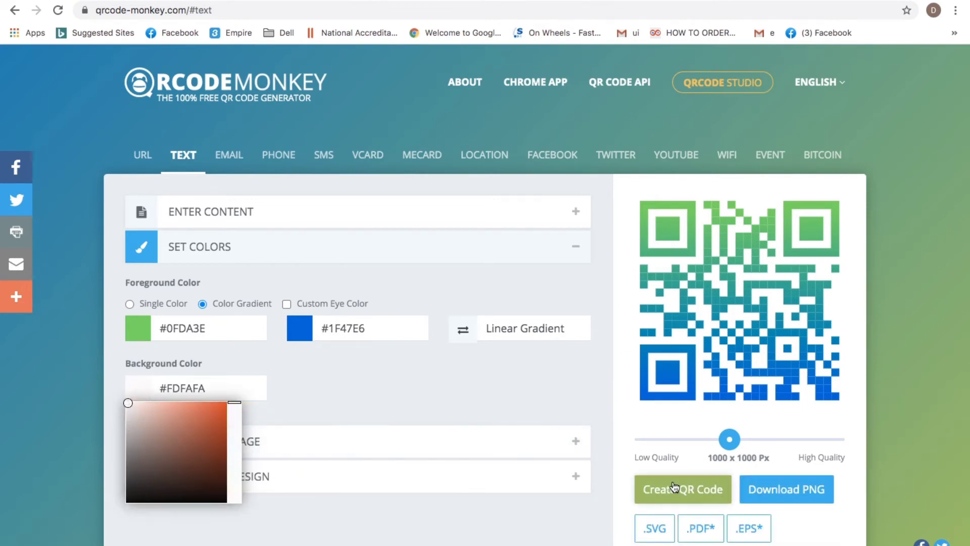
{"action": "left_click", "coordinate": [390, 361]}
- Add the Instagram logo from the gallery to the QR code's centre and regenerate the code
{"action": "left_click", "coordinate": [279, 444]}
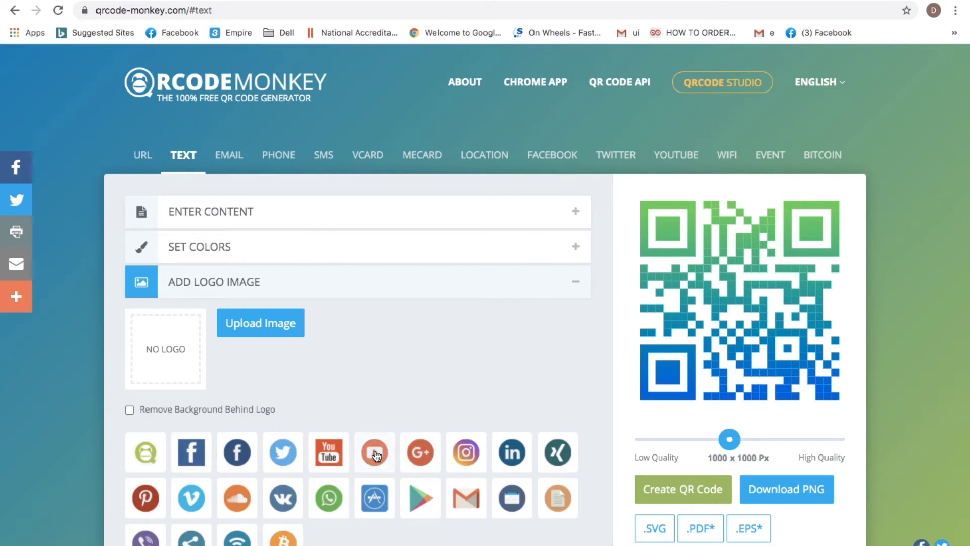
{"action": "left_click", "coordinate": [470, 451]}
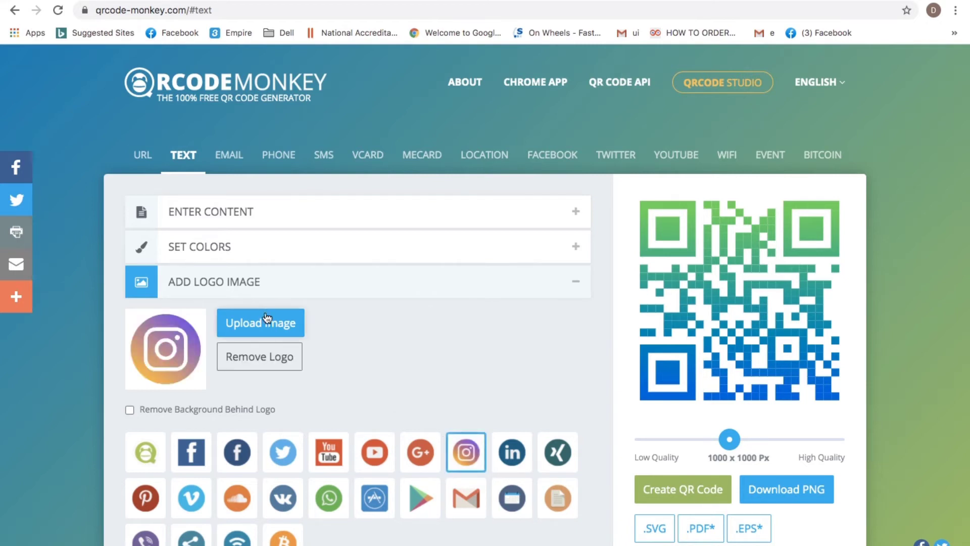
{"action": "left_click", "coordinate": [278, 328]}
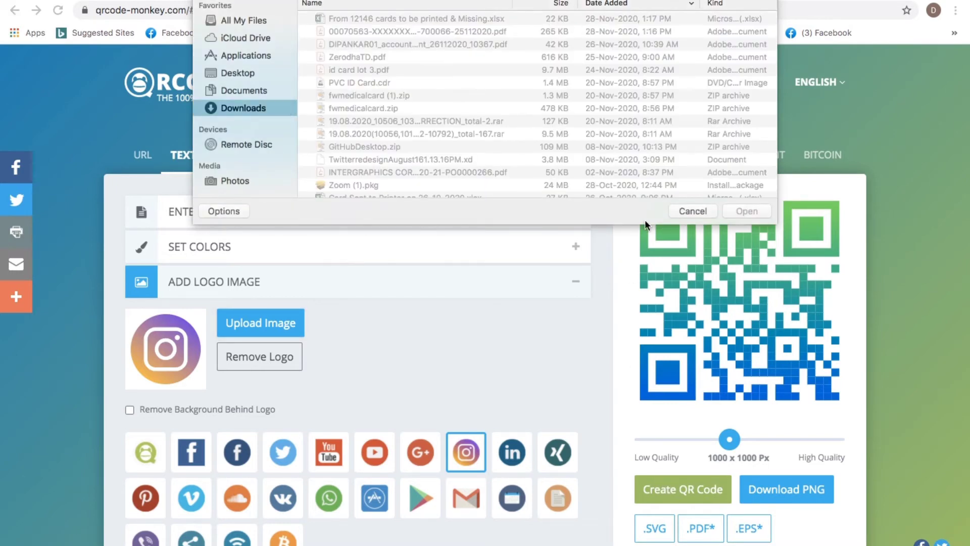
{"action": "left_click", "coordinate": [687, 213]}
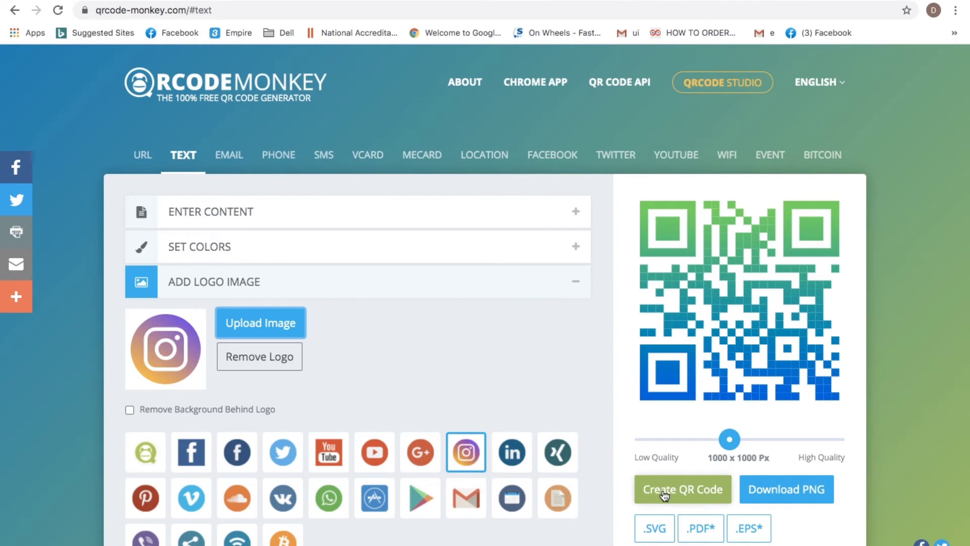
{"action": "left_click", "coordinate": [664, 492]}
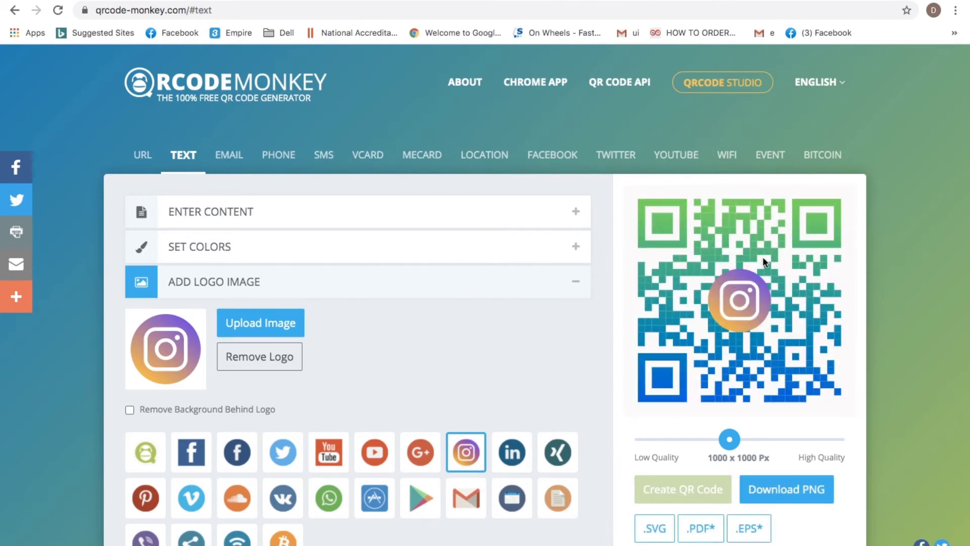
- Set the eye frame to the rounded shape with one square corner and regenerate the QR code
{"action": "scroll", "coordinate": [319, 463], "scroll_direction": "down", "scroll_amount": 4}
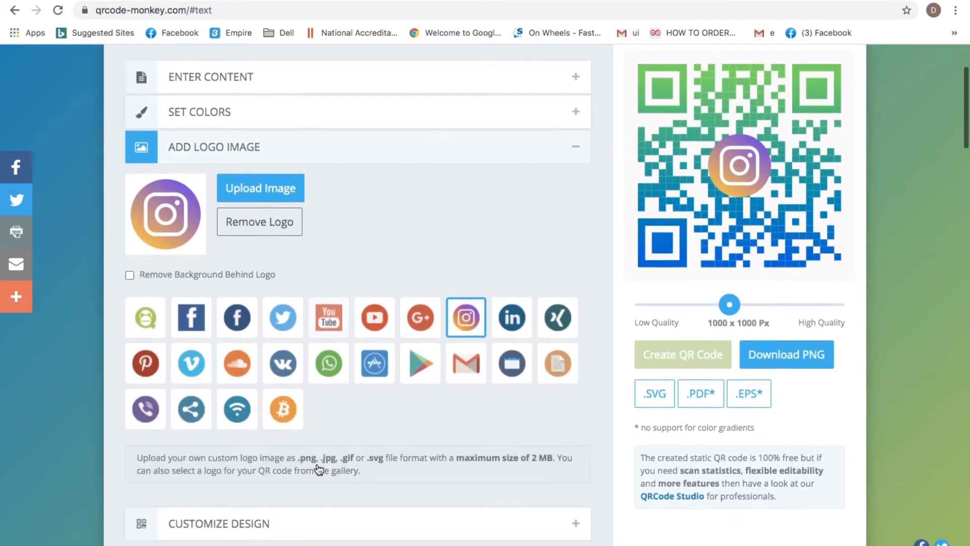
{"action": "left_click", "coordinate": [319, 469]}
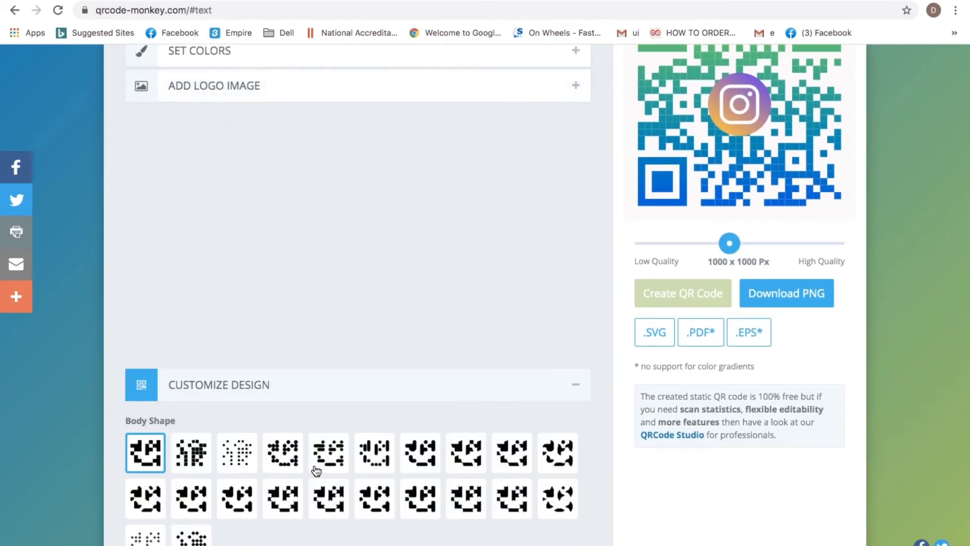
{"action": "scroll", "coordinate": [316, 470], "scroll_direction": "up", "scroll_amount": 3}
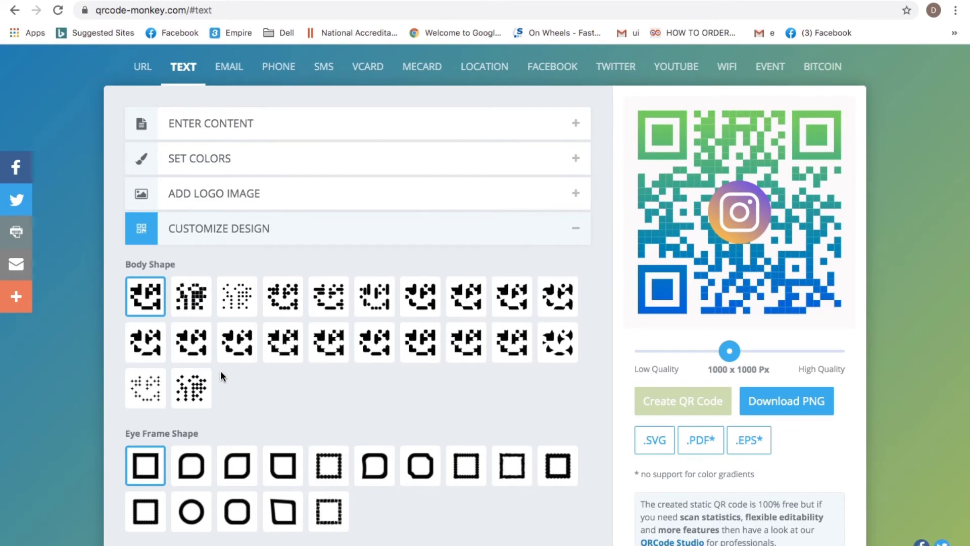
{"action": "left_click", "coordinate": [202, 470]}
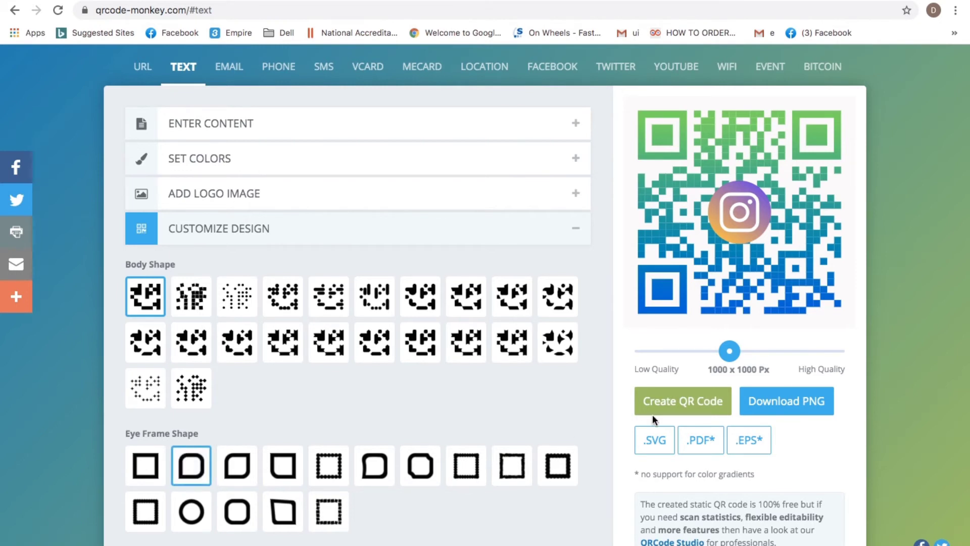
{"action": "left_click", "coordinate": [671, 399]}
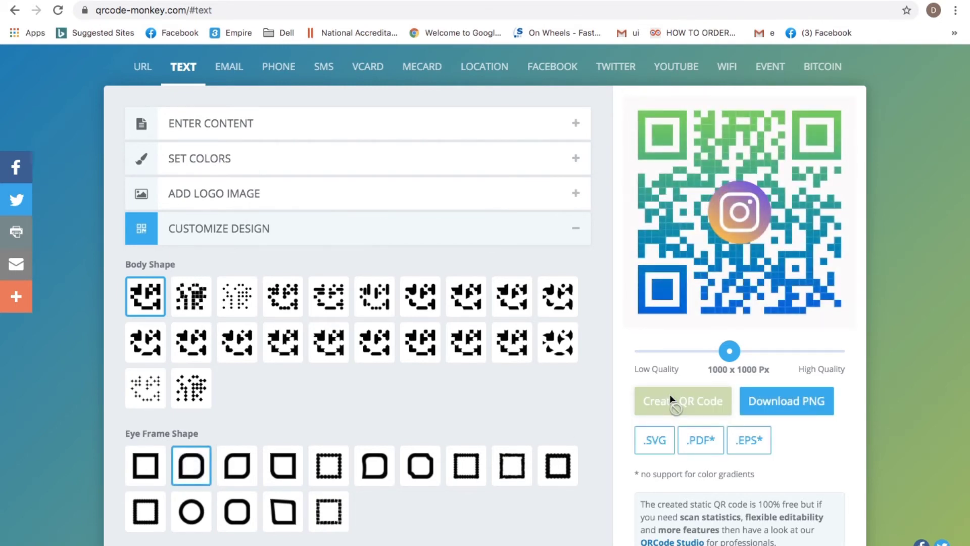
- Change the eye frame to the leaf shape with two opposite square corners and regenerate the QR code
{"action": "left_click", "coordinate": [227, 471]}
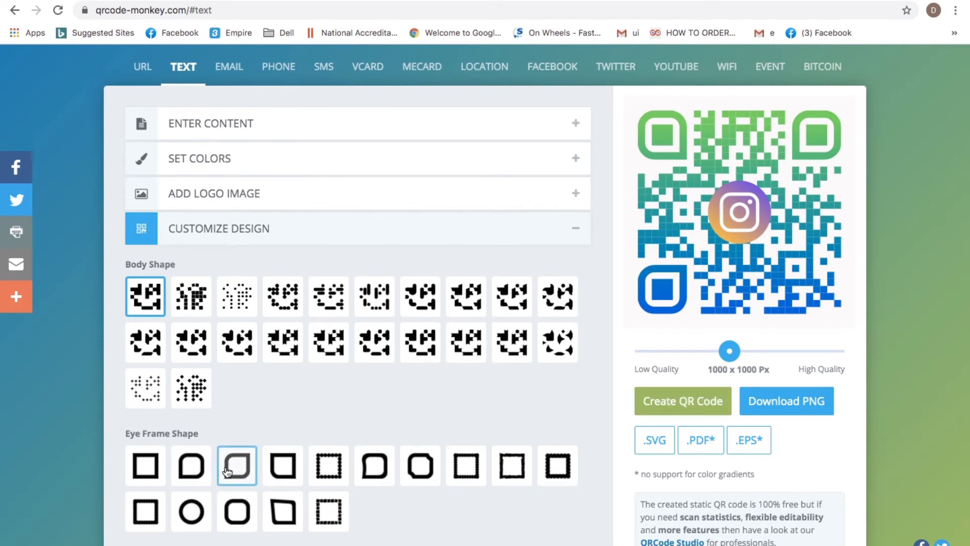
{"action": "left_click", "coordinate": [684, 399]}
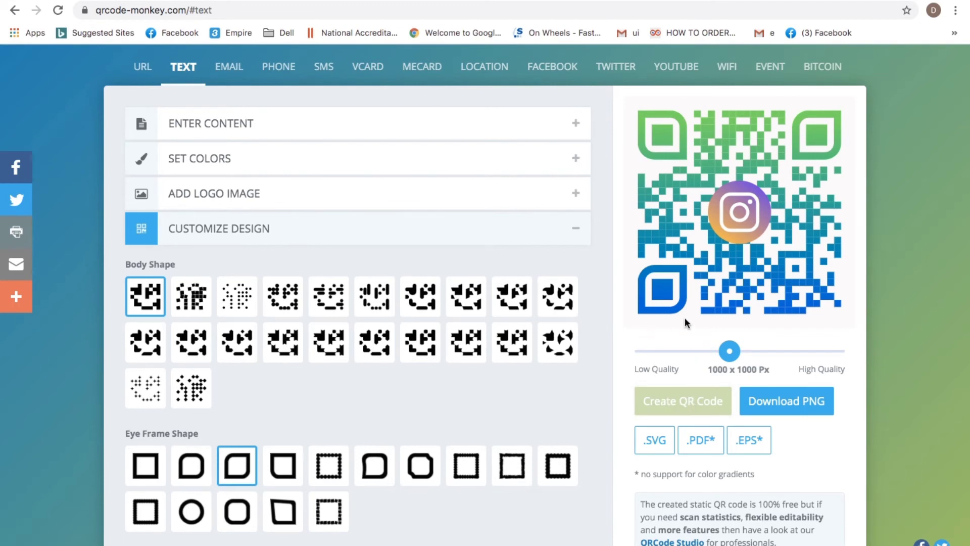
{"action": "scroll", "coordinate": [407, 438], "scroll_direction": "down", "scroll_amount": 5}
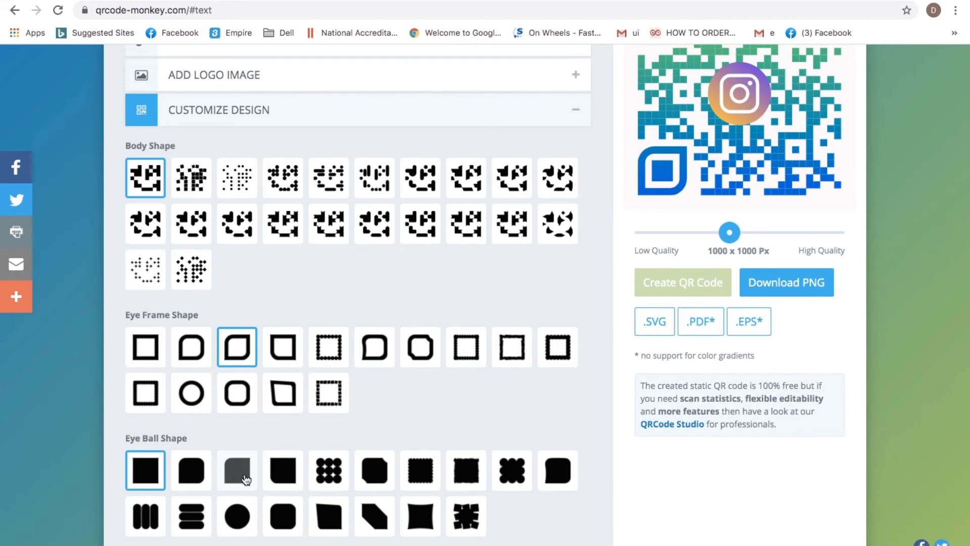
- Set the eye ball to the leaf shape with two opposite square corners and regenerate the QR code
{"action": "left_click", "coordinate": [234, 480]}
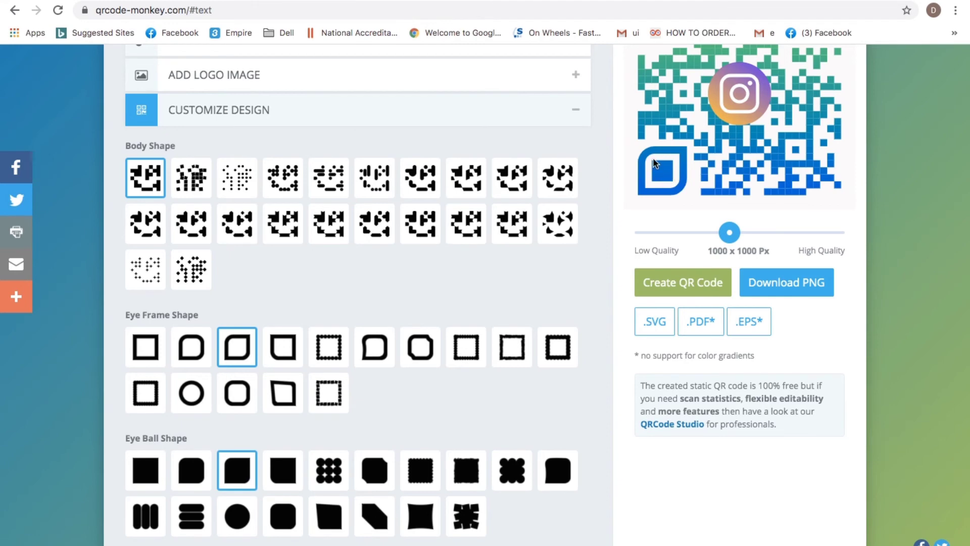
{"action": "scroll", "coordinate": [664, 172], "scroll_direction": "up", "scroll_amount": 1}
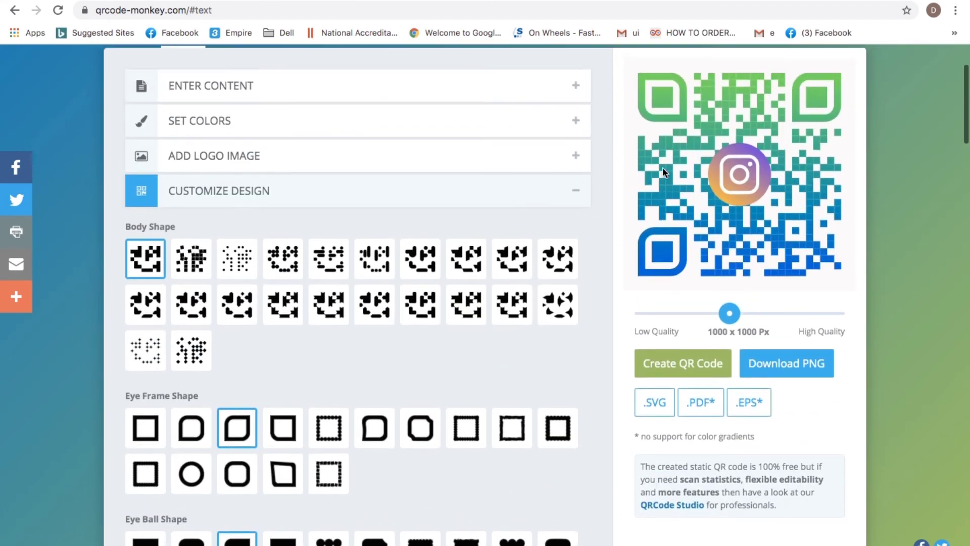
{"action": "left_click", "coordinate": [685, 371]}
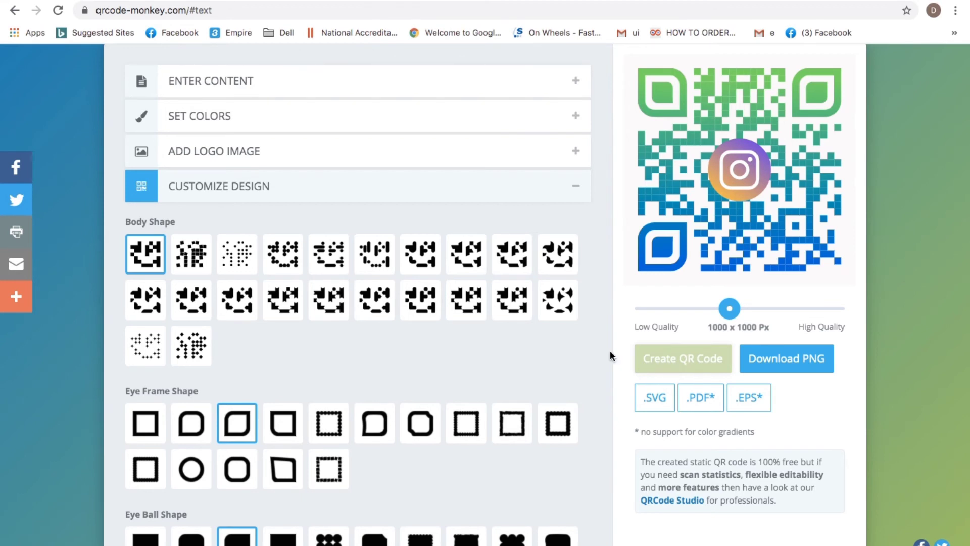
- Try the small separate dots as the QR code's body shape, and restore the plain square body shape
{"action": "left_click", "coordinate": [201, 259]}
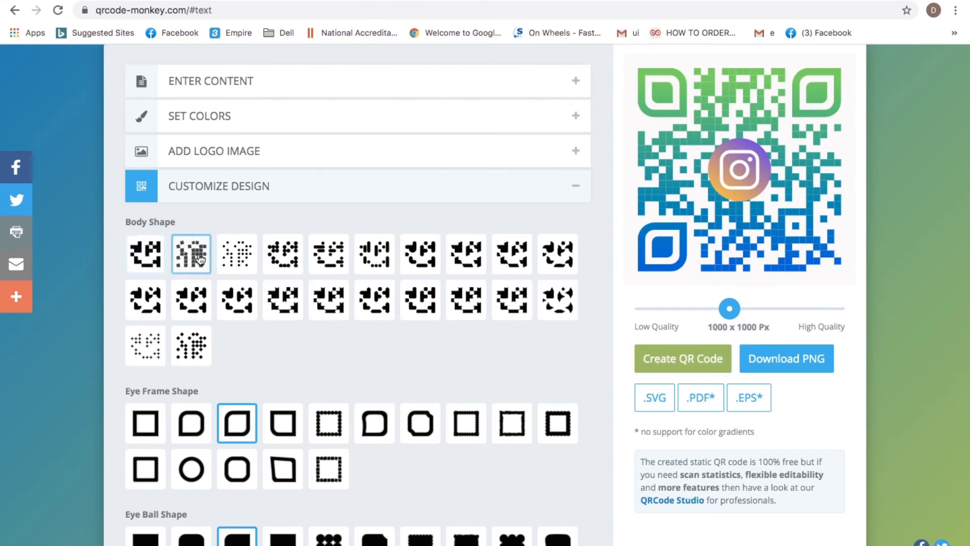
{"action": "left_click", "coordinate": [244, 255]}
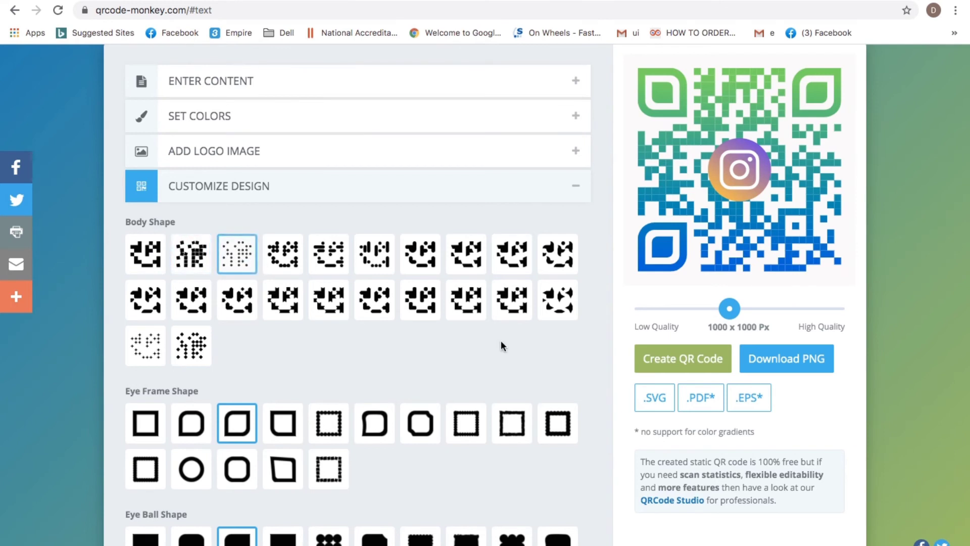
{"action": "left_click", "coordinate": [675, 368]}
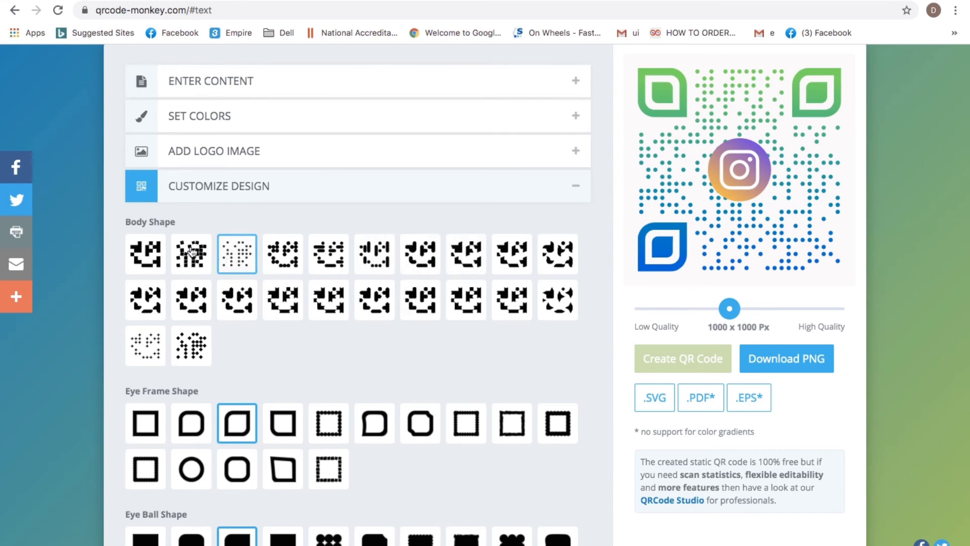
{"action": "left_click", "coordinate": [146, 255]}
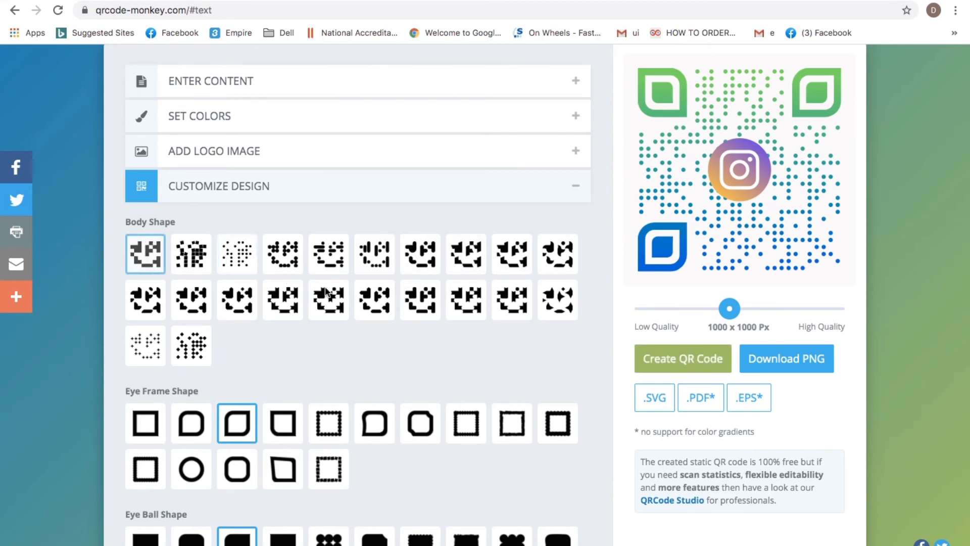
{"action": "left_click", "coordinate": [674, 360]}
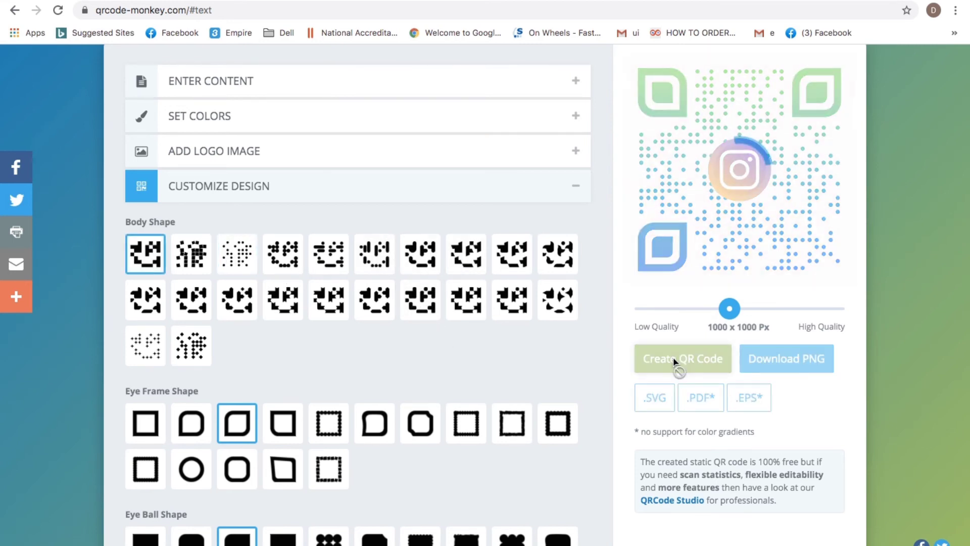
- Set the QR code's body to the pointed, star-like shape with curved edges and regenerate the code
{"action": "left_click", "coordinate": [569, 307]}
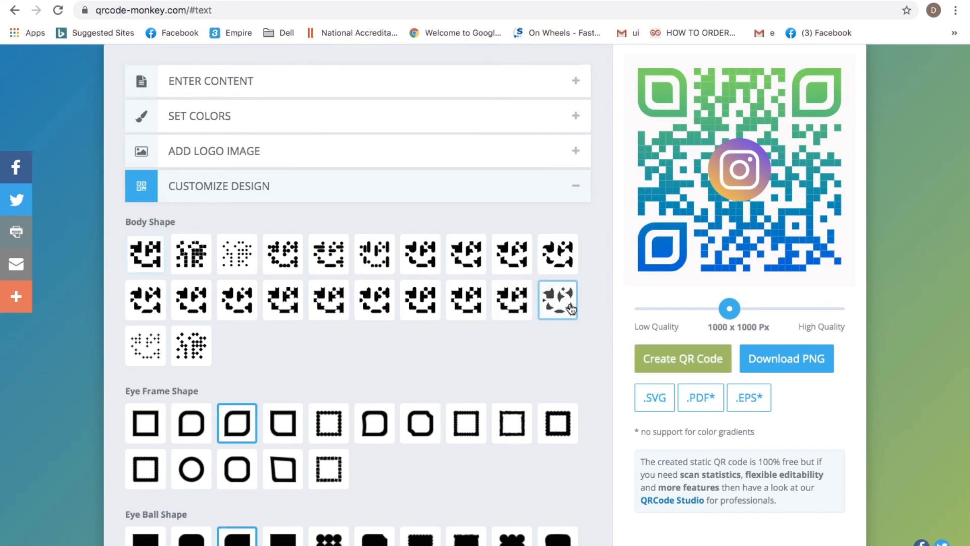
{"action": "left_click", "coordinate": [689, 372]}
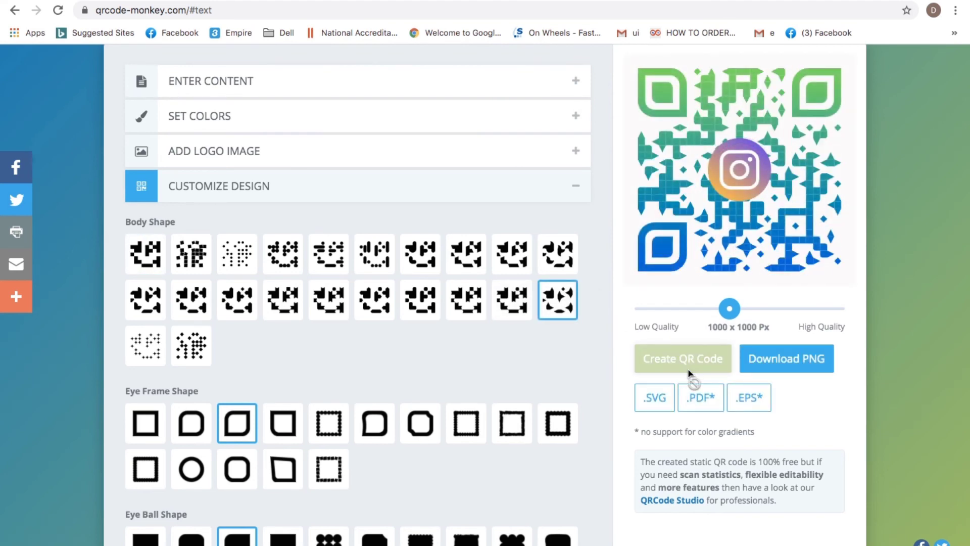
{"action": "scroll", "coordinate": [373, 434], "scroll_direction": "down", "scroll_amount": 4}
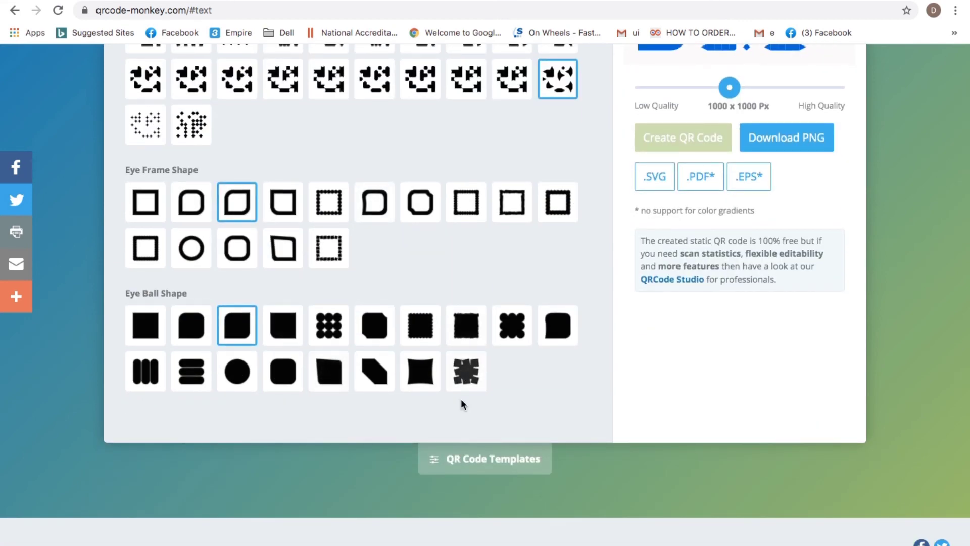
{"action": "scroll", "coordinate": [423, 296], "scroll_direction": "up", "scroll_amount": 7}
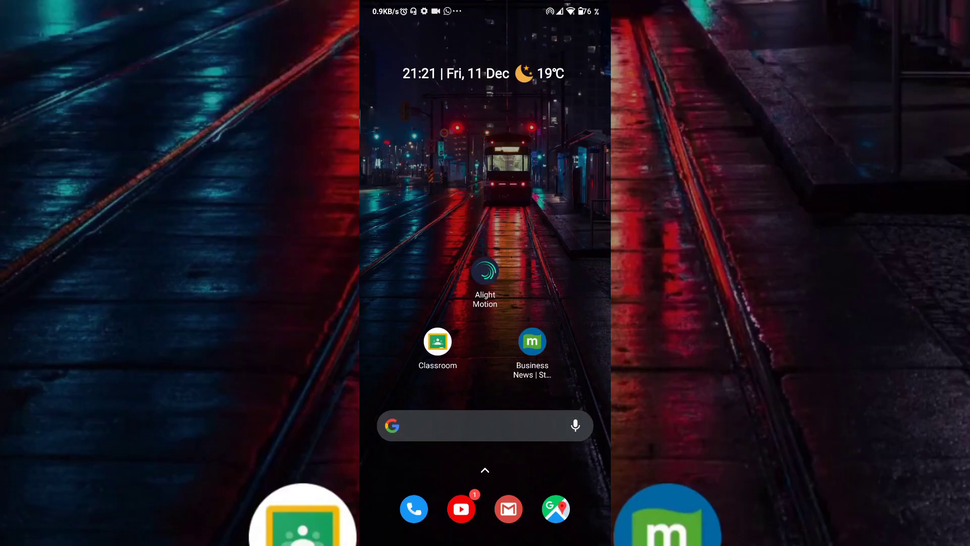
- Switch to the phone and open its scanner in QR code mode
{"action": "mouse_move", "coordinate": [551, 438]}
{"action": "left_mouse_down"}
{"action": "mouse_move", "coordinate": [554, 218]}
{"action": "mouse_move", "coordinate": [554, 450]}
{"action": "left_mouse_up"}
{"action": "left_click_drag", "start_coordinate": [551, 228], "coordinate": [559, 455]}
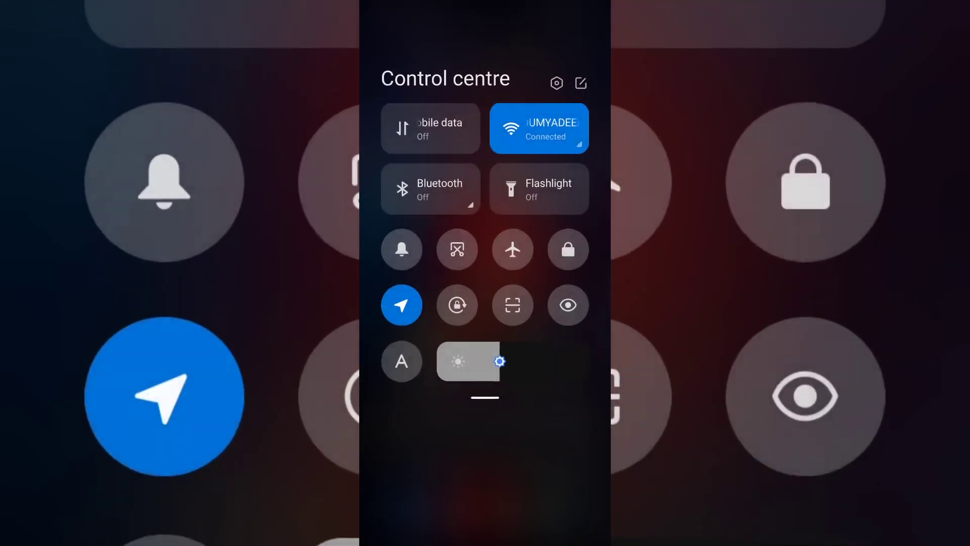
{"action": "left_click", "coordinate": [512, 305]}
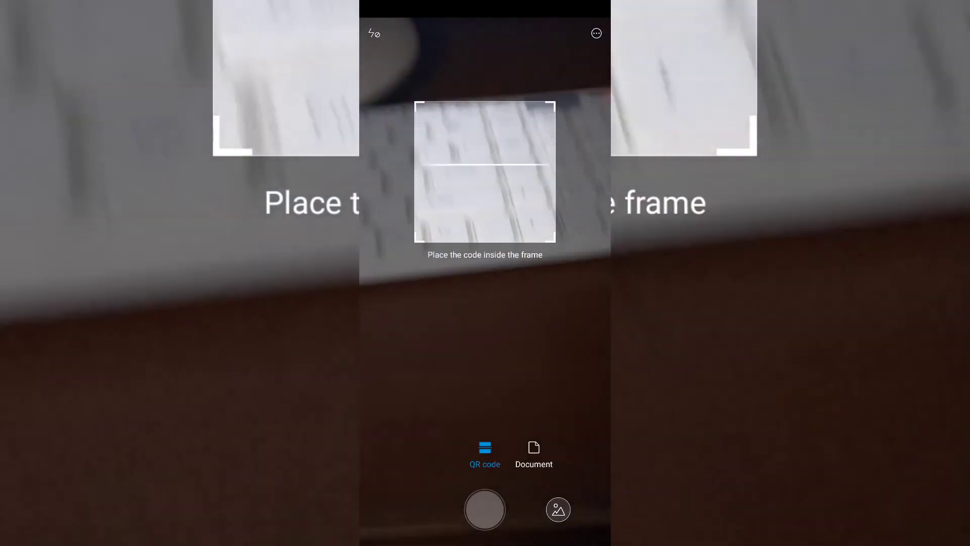